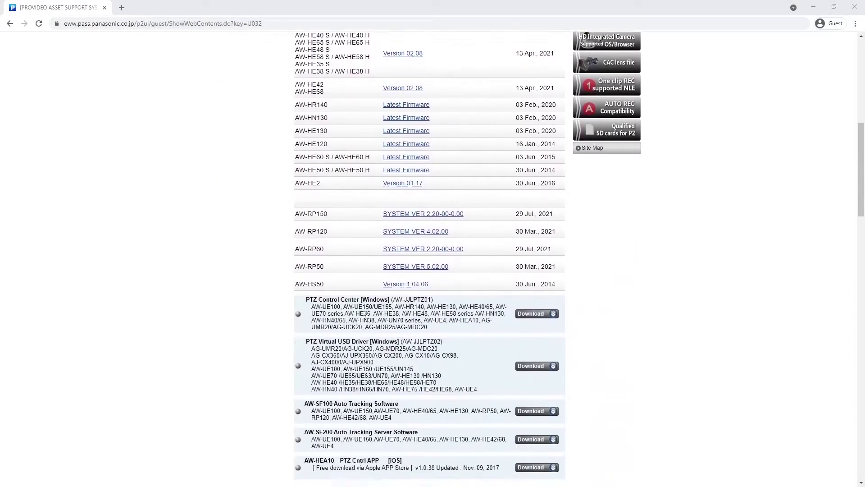
# - Download EasyIP SetupTool Plus from the PASS Software Tools section, accepting the licence agreement
pyautogui.scroll(-3, 365, 314)
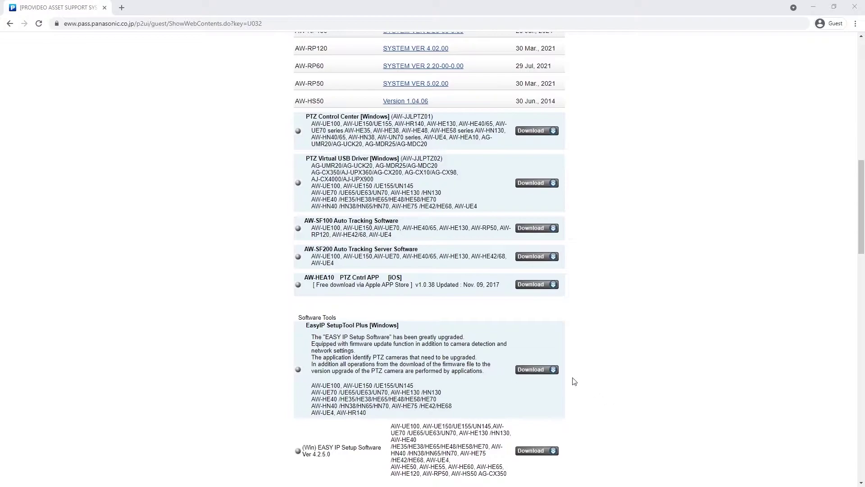
pyautogui.click(544, 377)
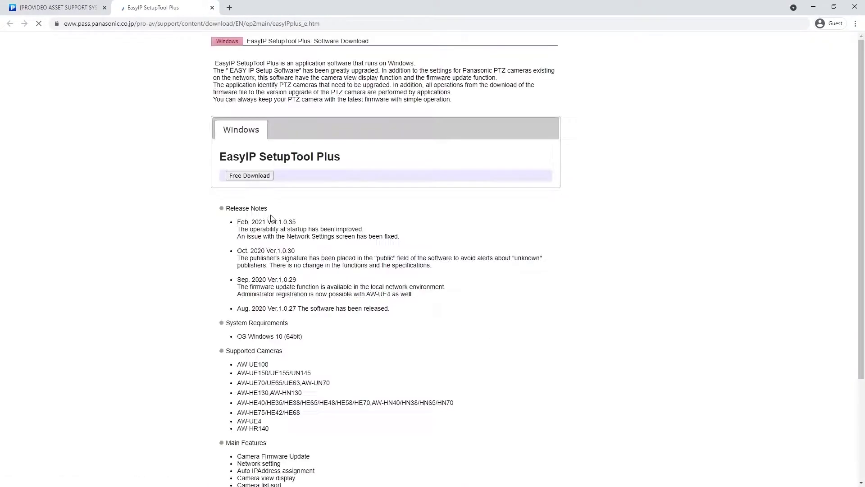
pyautogui.click(250, 175)
pyautogui.scroll(-3, 331, 264)
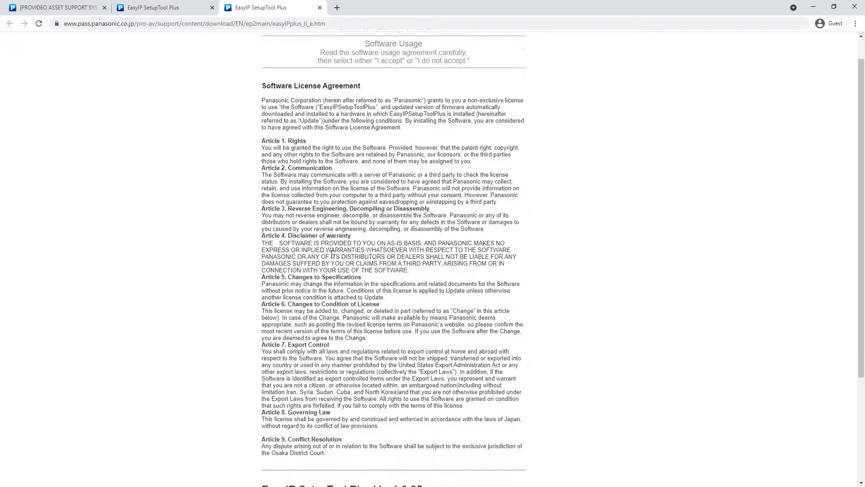
pyautogui.click(319, 365)
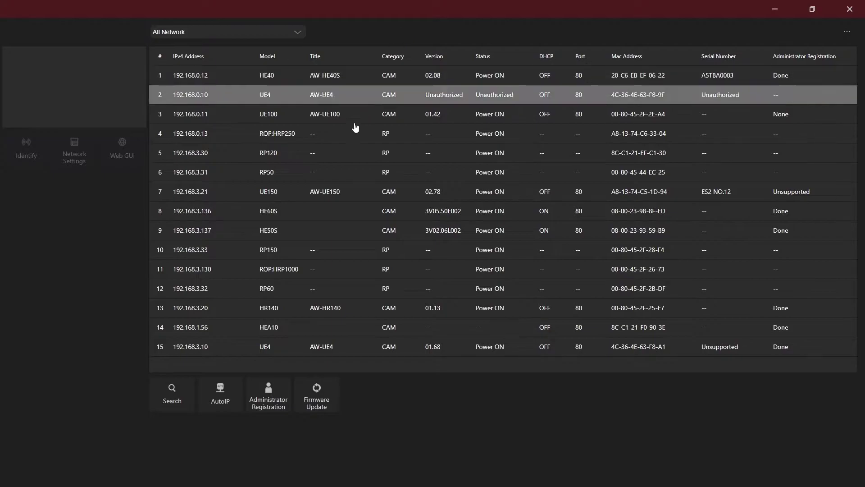
# - Rescan for cameras and filter the device list to the 192.168.0.169 Ethernet adapter
pyautogui.click(172, 393)
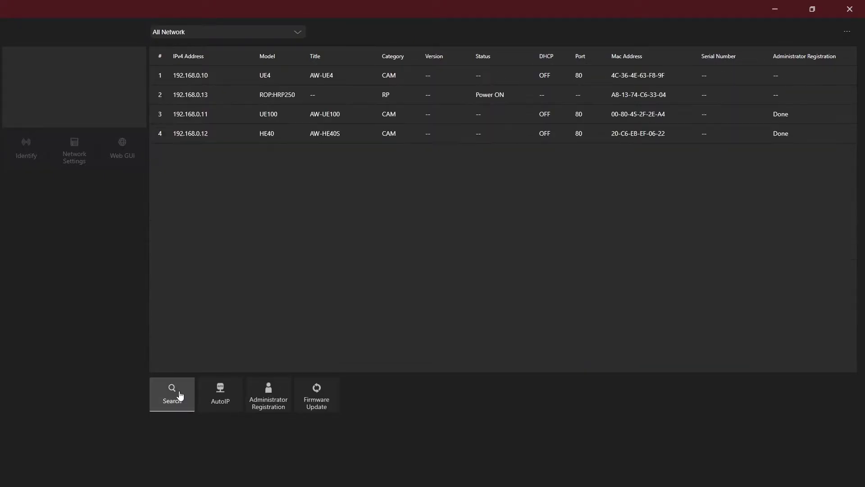
pyautogui.click(232, 36)
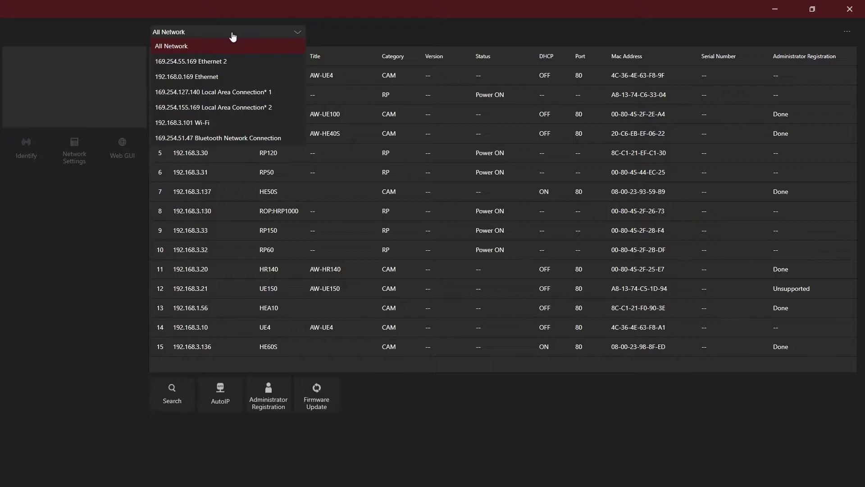
pyautogui.click(224, 78)
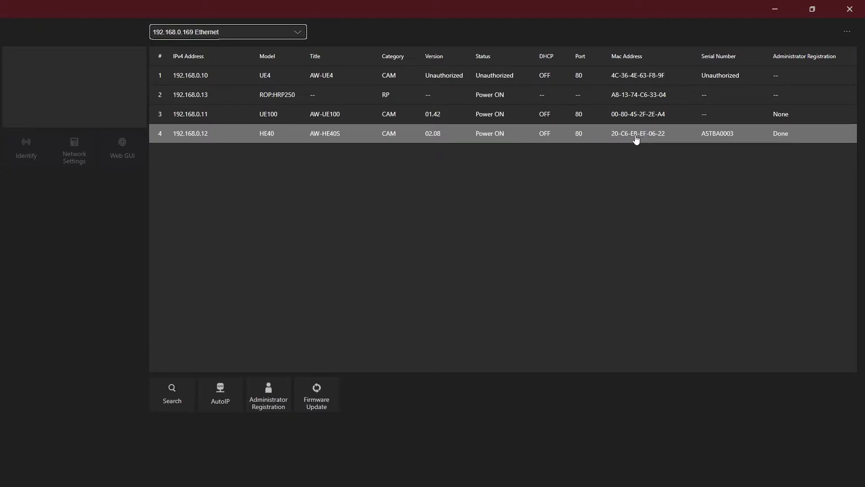
# - Apply IP 192.168.0.12, mask 255.255.255.0, gateway 192.168.0.1 to the AW-HE40S camera
pyautogui.click(449, 140)
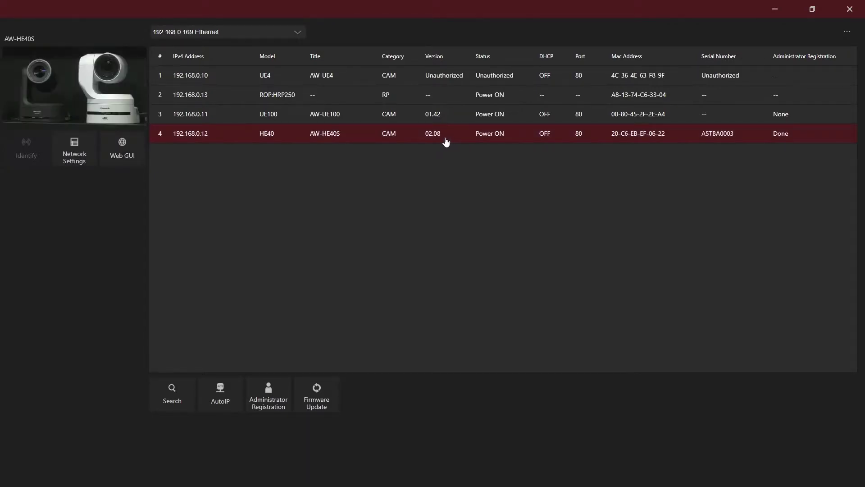
pyautogui.click(84, 156)
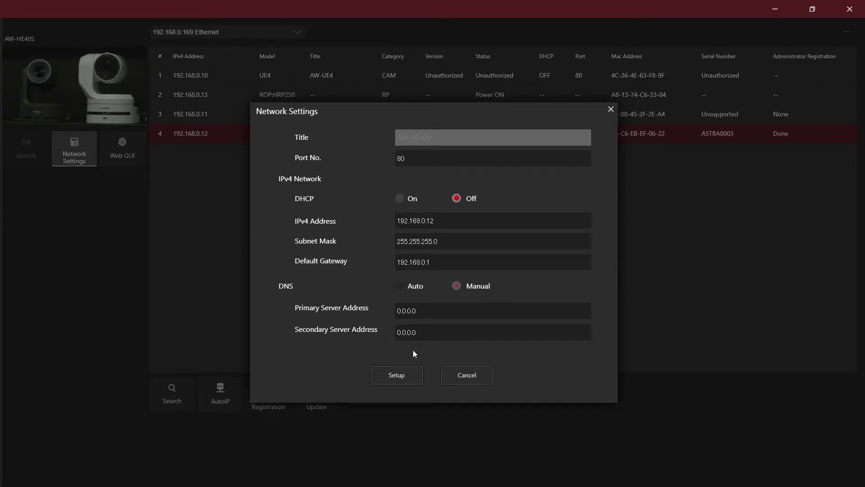
pyautogui.click(407, 375)
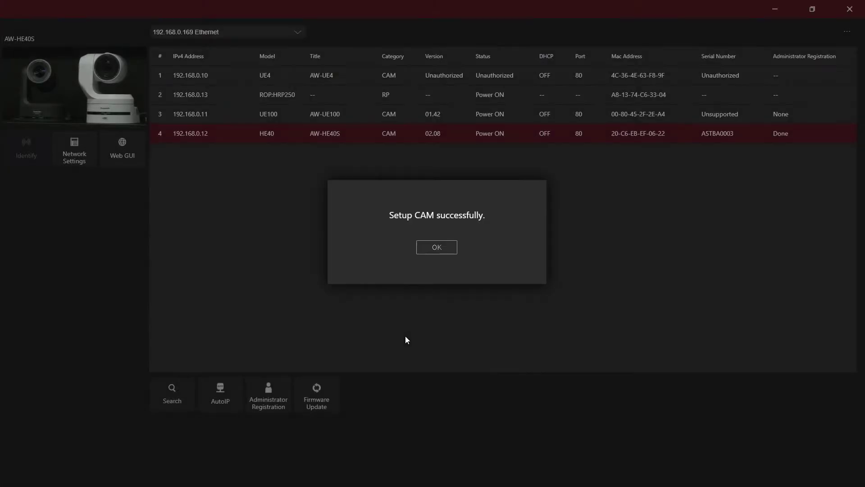
pyautogui.click(453, 246)
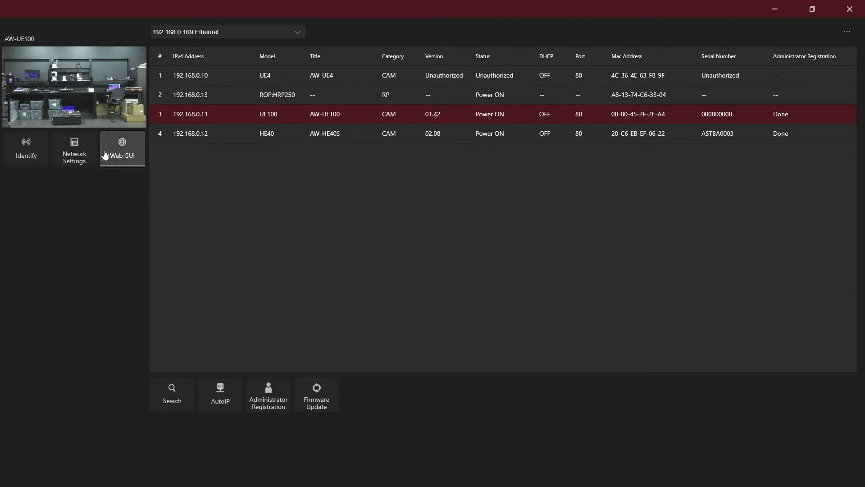
# - Set the AW-UE100's Easy IP Setup accommodate period to Unlimited and confirm the change
pyautogui.click(83, 152)
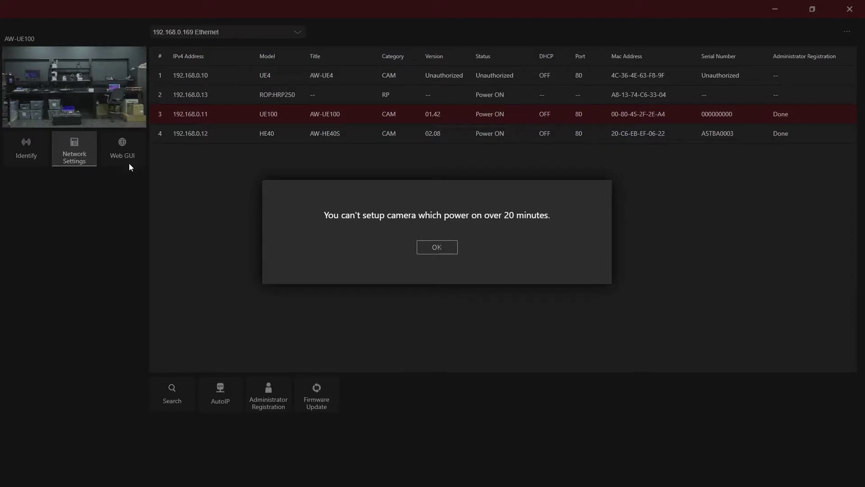
pyautogui.click(438, 248)
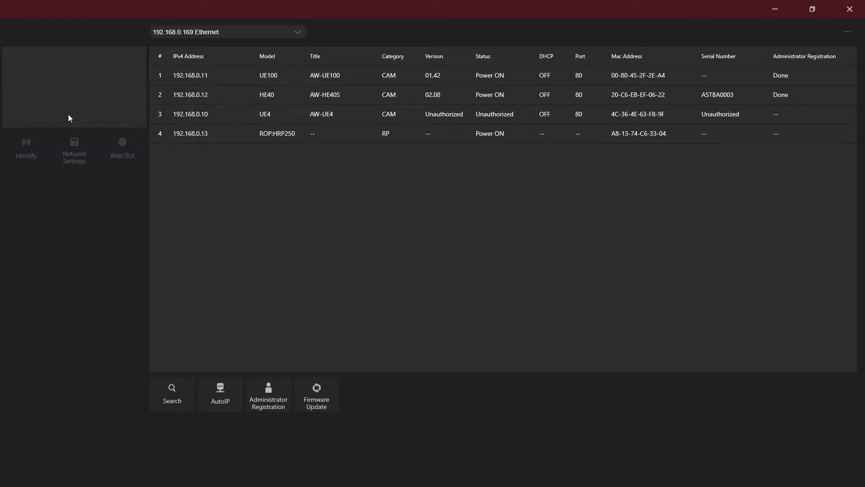
pyautogui.click(214, 80)
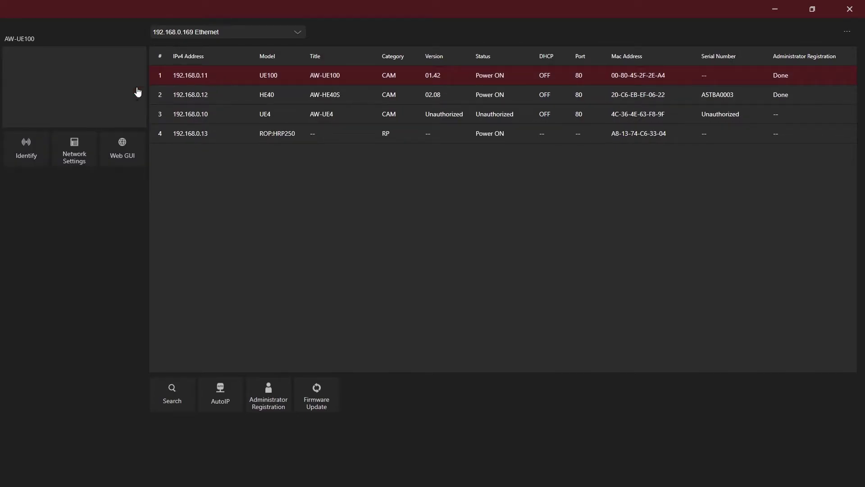
pyautogui.click(82, 157)
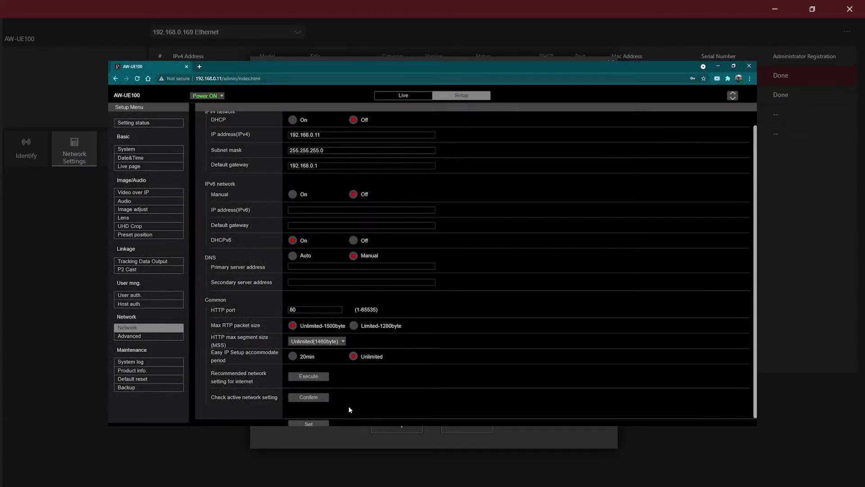
pyautogui.click(321, 423)
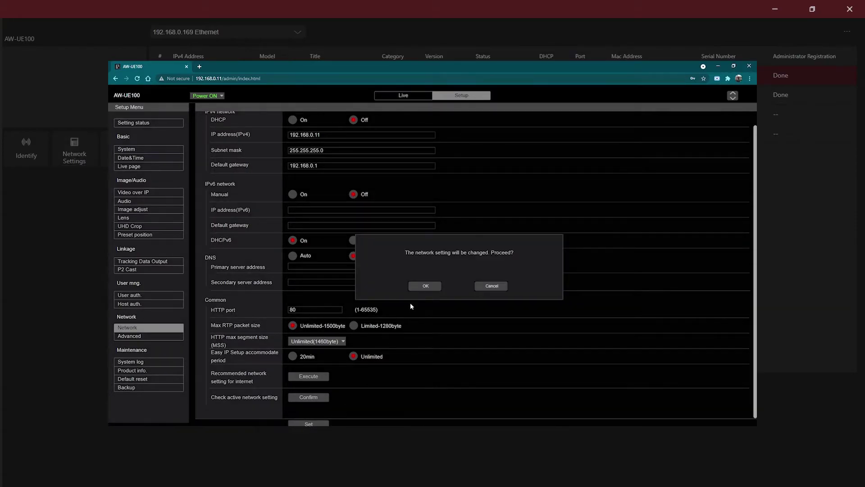
pyautogui.click(425, 285)
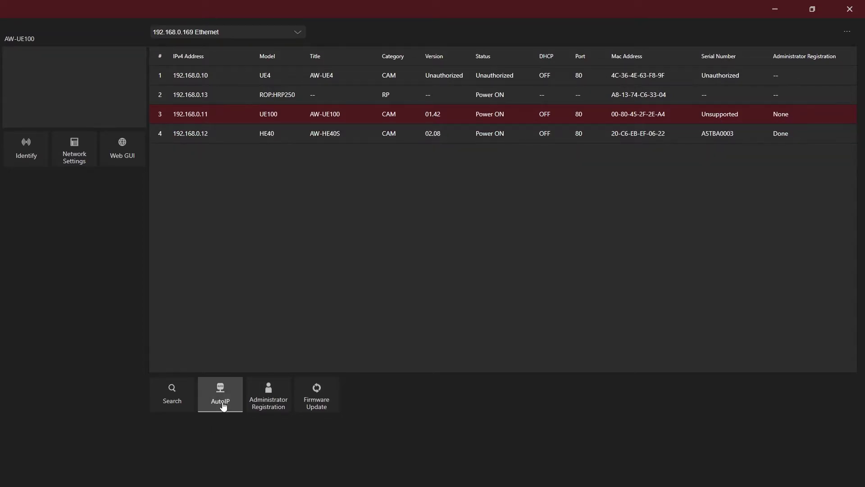
# - Register an 'admin' administrator account with a password on the AW-UE100 and apply the settings
pyautogui.click(268, 403)
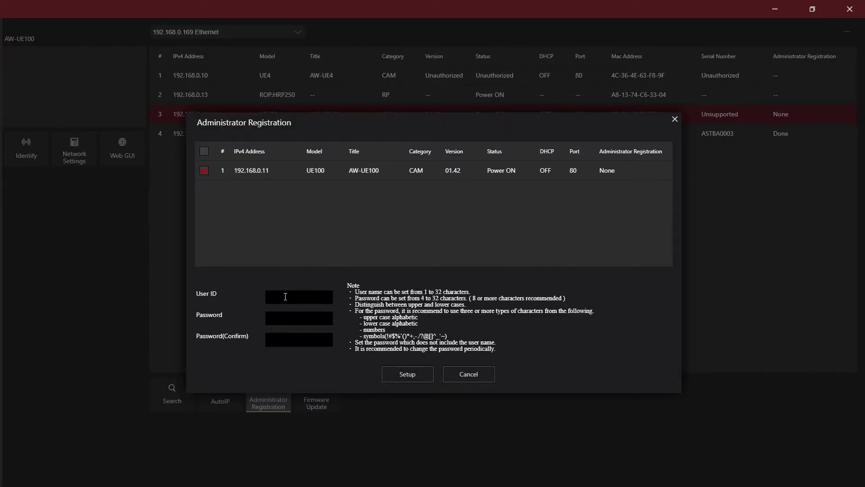
pyautogui.click(285, 296)
pyautogui.write('admin')
pyautogui.press('Tab')
pyautogui.write('12345')
pyautogui.press('Tab')
pyautogui.write('12345')
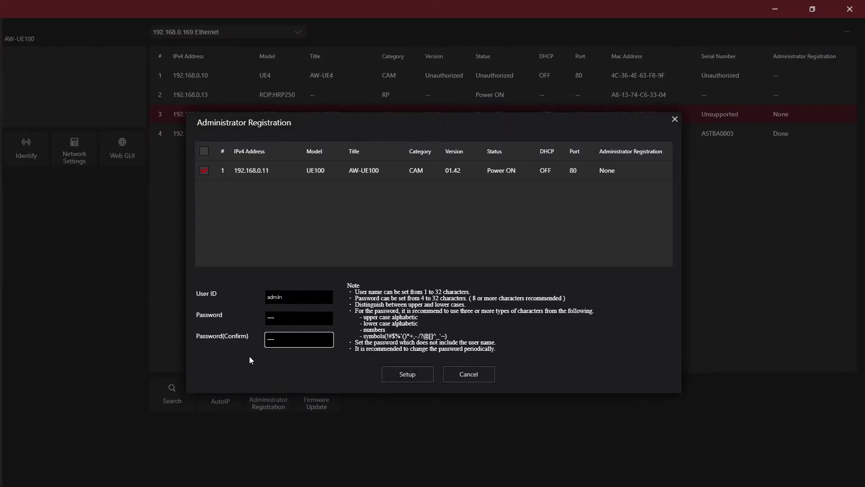
pyautogui.click(419, 373)
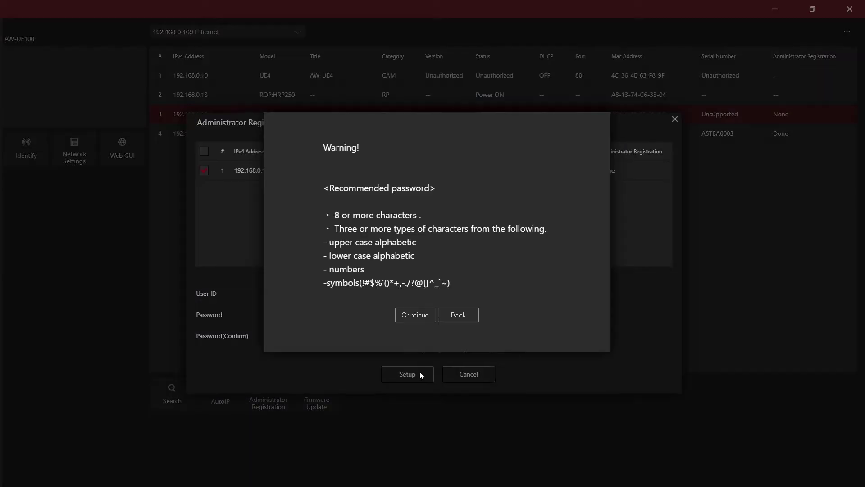
pyautogui.click(419, 312)
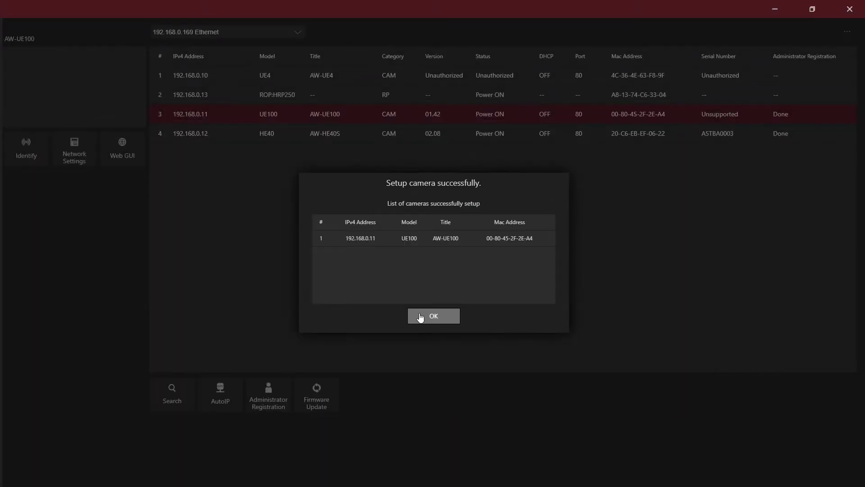
pyautogui.click(420, 317)
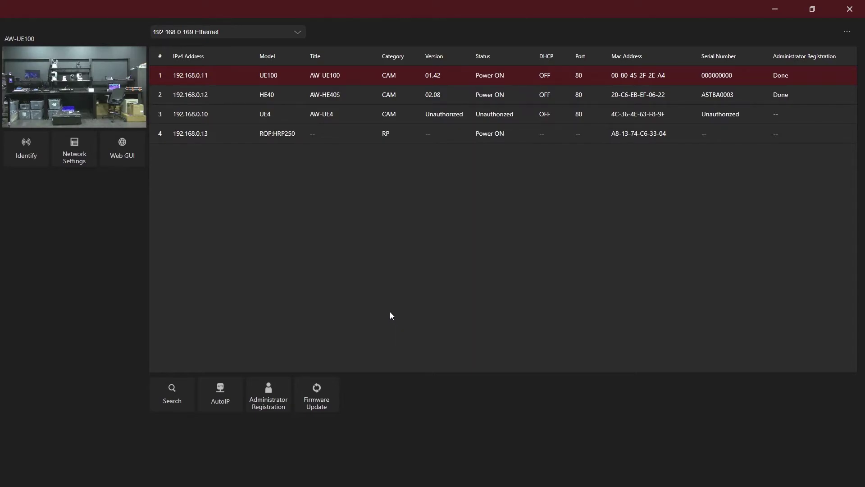
# - AutoIP all three cameras starting at 192.168.0.10 with subnet mask 255.255.255.0 and a gateway
pyautogui.click(226, 397)
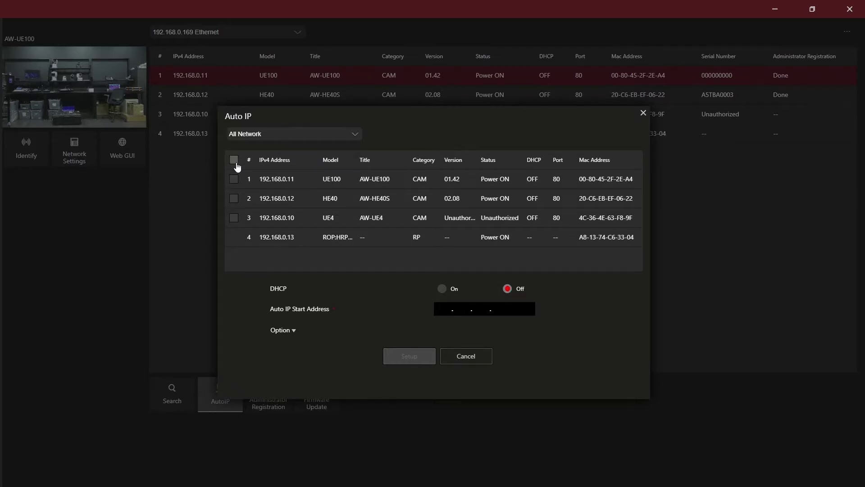
pyautogui.click(234, 160)
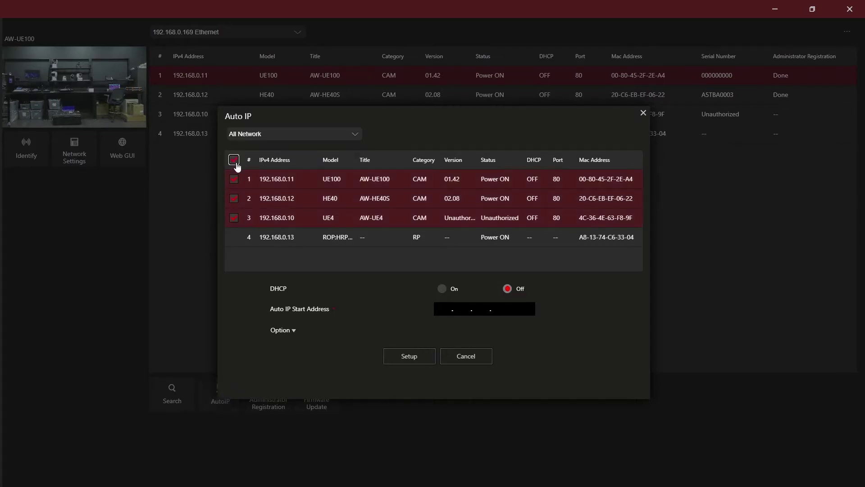
pyautogui.click(437, 309)
pyautogui.write('192 . 168 . 0 . 10')
pyautogui.click(294, 333)
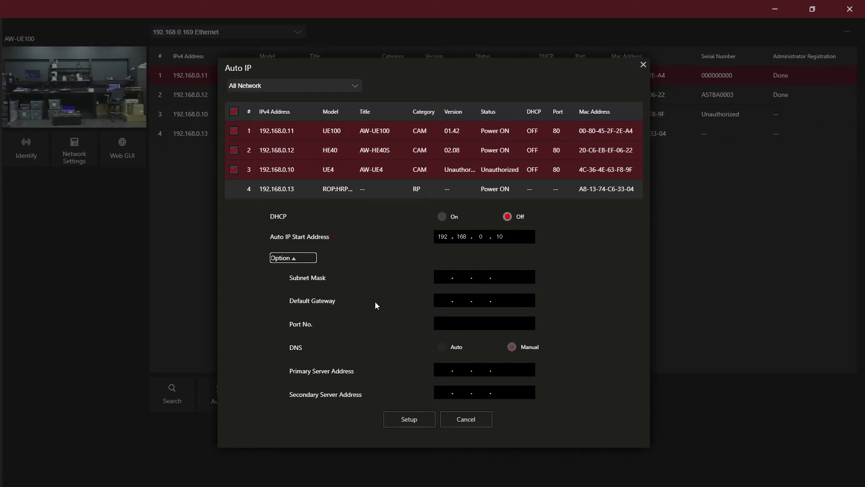
pyautogui.click(443, 275)
pyautogui.write('255.255.255.0')
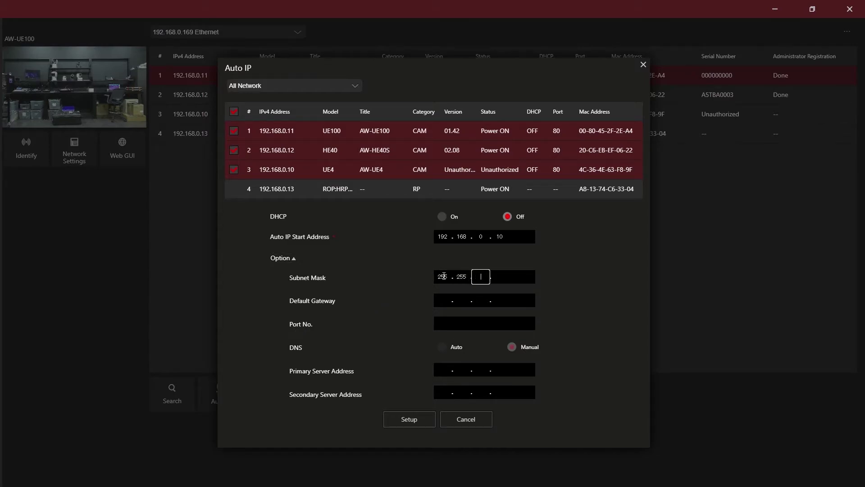
pyautogui.click(445, 300)
pyautogui.write('192.168.0.1')
pyautogui.click(404, 423)
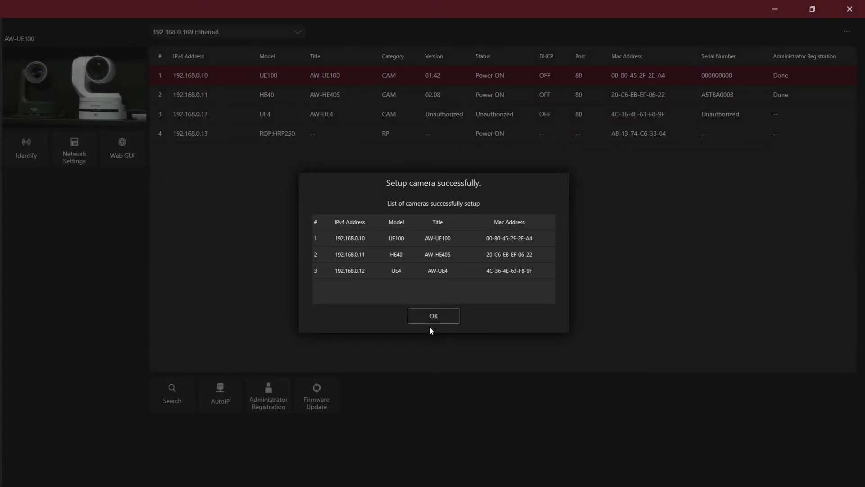
pyautogui.click(429, 320)
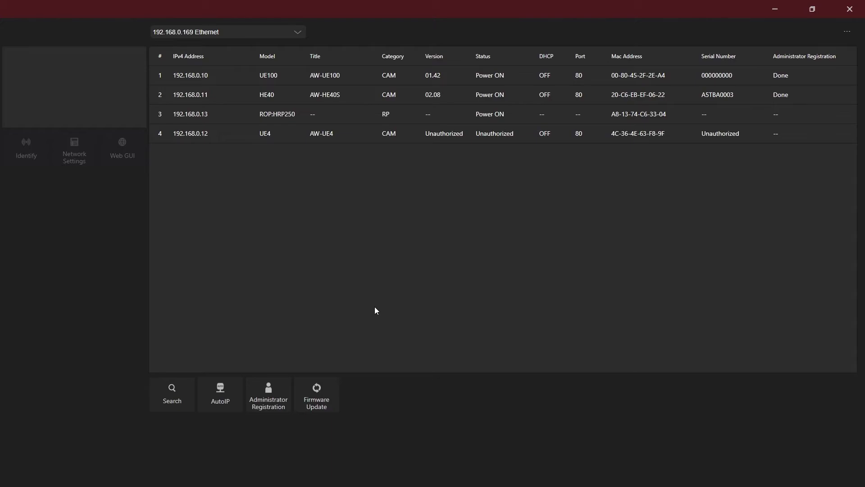
# - Run the automatic firmware update on the AW-UE100 using the 'admin' user ID and password
pyautogui.click(323, 398)
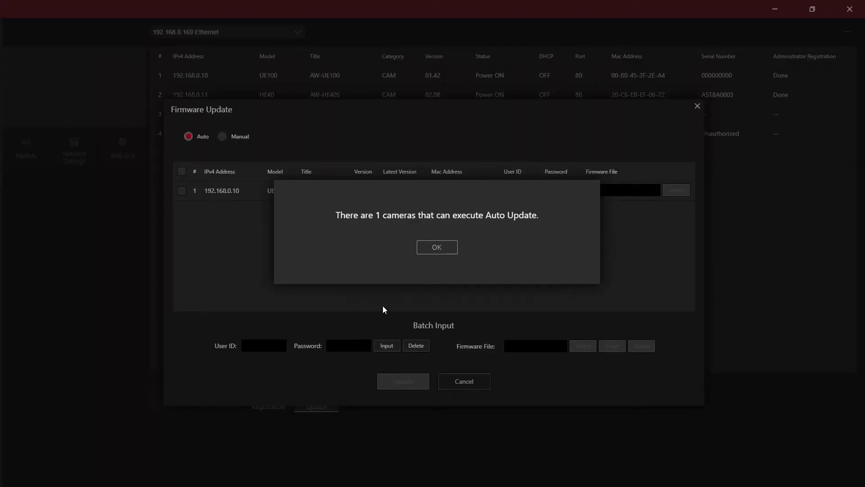
pyautogui.click(427, 249)
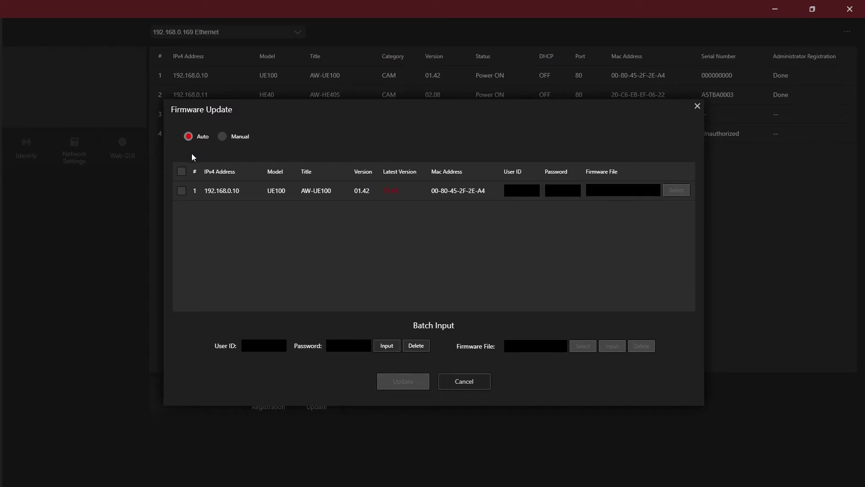
pyautogui.click(184, 192)
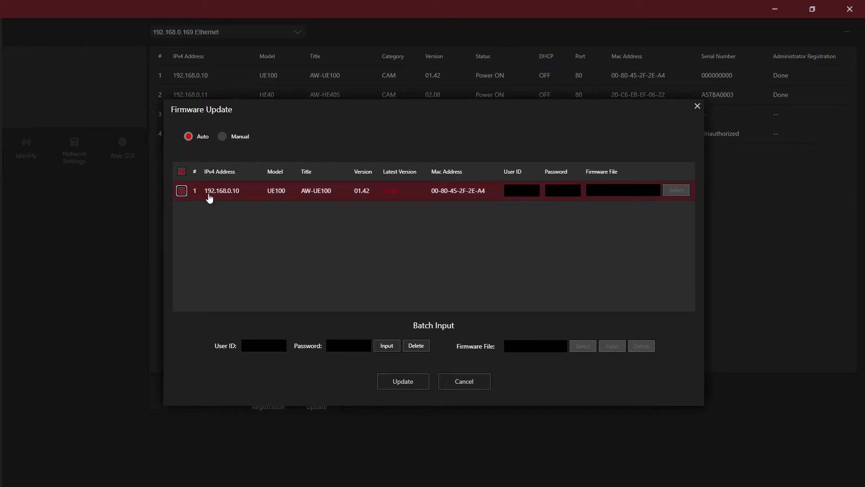
pyautogui.click(512, 190)
pyautogui.write('admin')
pyautogui.click(547, 190)
pyautogui.click(403, 380)
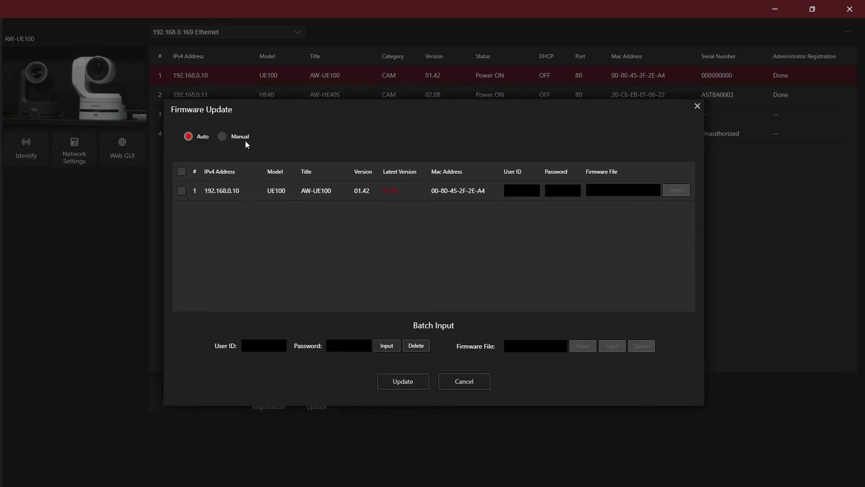
# - Switch to Manual update, load UPDATE.HDC for the AW-UE100 and enter user ID 'admin'
pyautogui.click(222, 136)
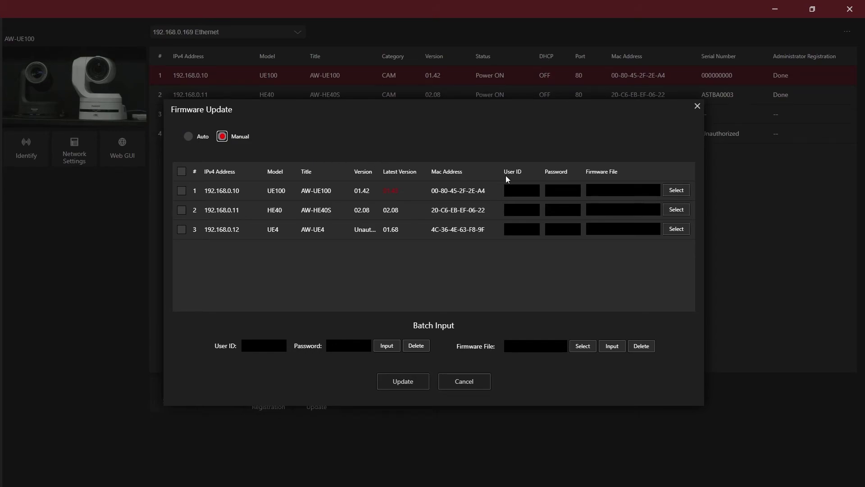
pyautogui.click(676, 190)
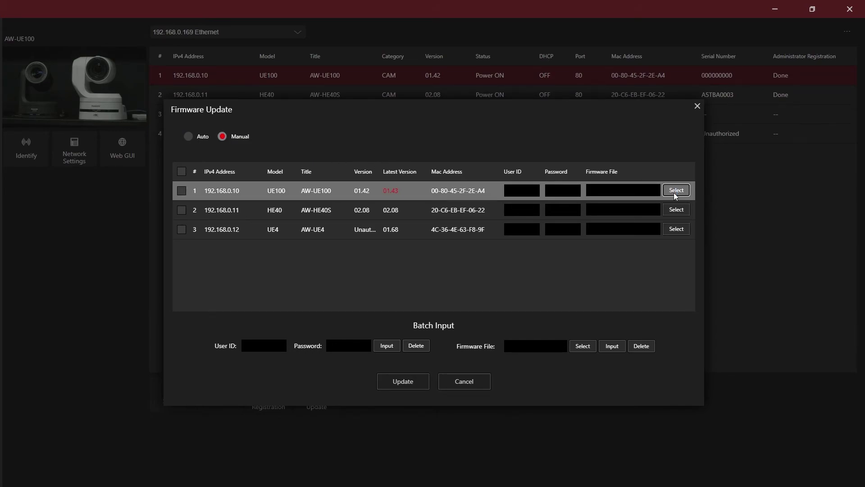
pyautogui.click(234, 67)
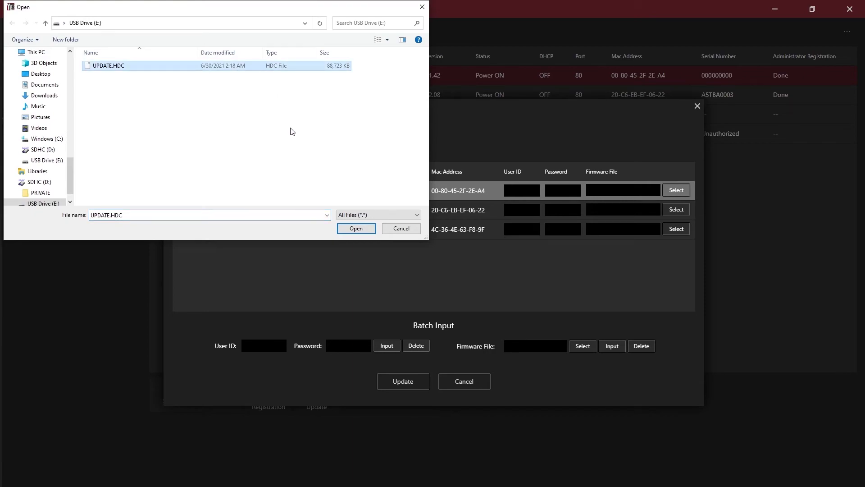
pyautogui.click(368, 232)
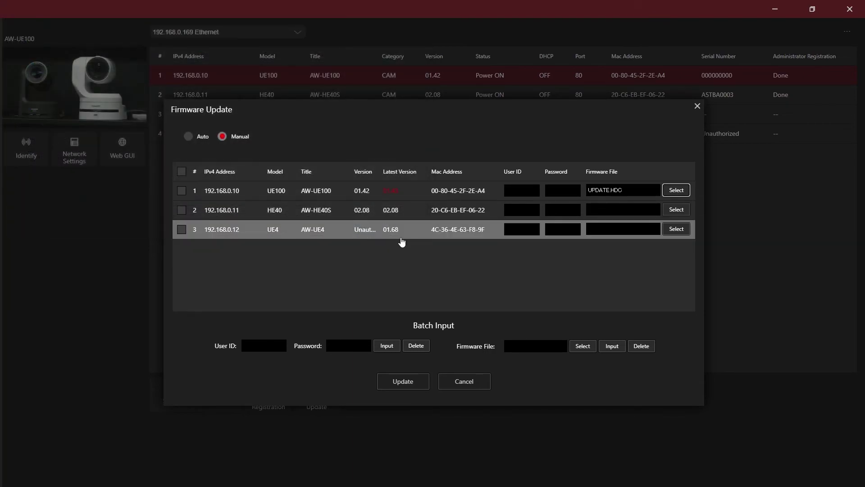
pyautogui.click(518, 191)
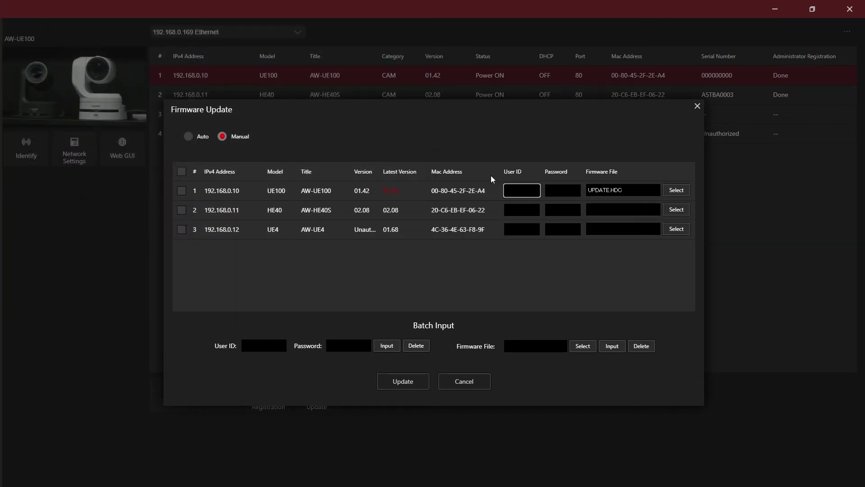
pyautogui.write('admin')
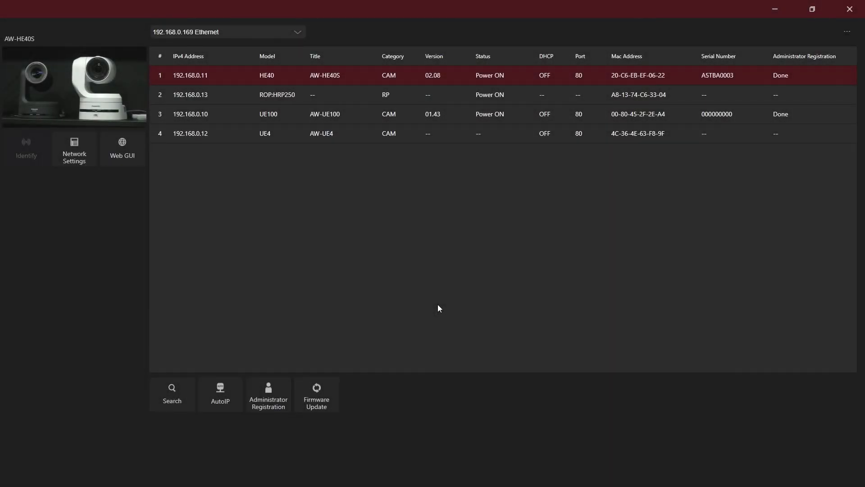
# - Launch the Web GUI for the AW-HE40S camera at 192.168.0.11
pyautogui.click(290, 76)
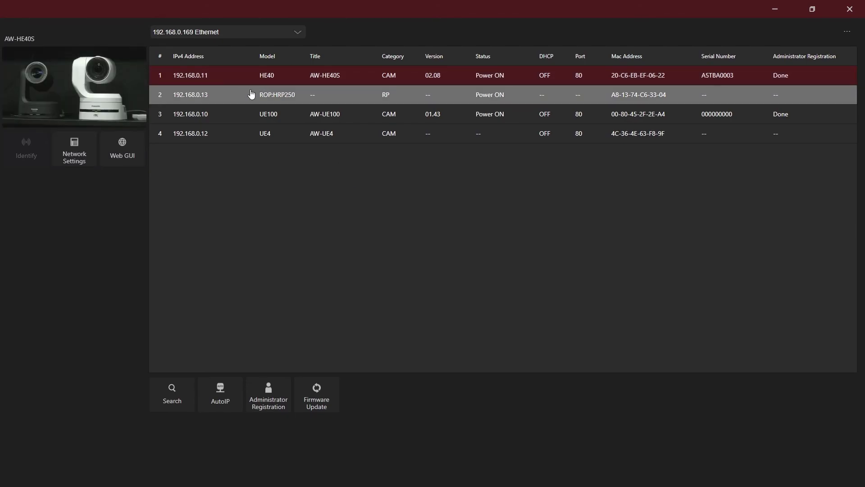
pyautogui.click(134, 154)
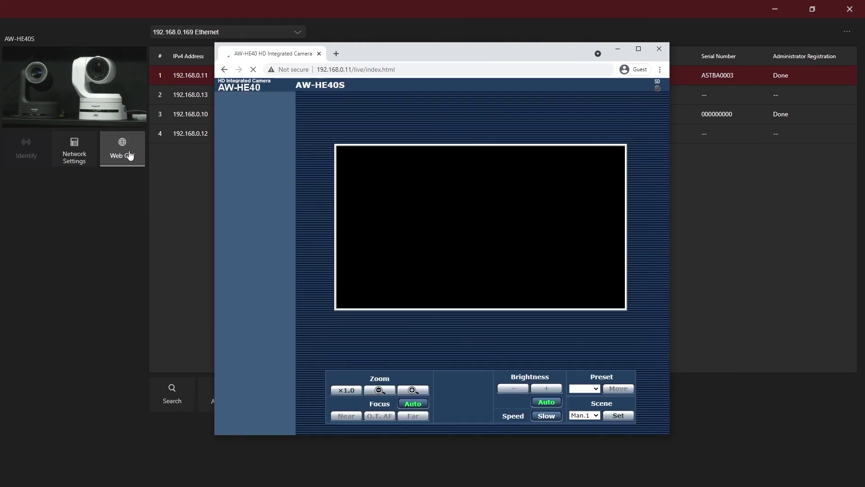